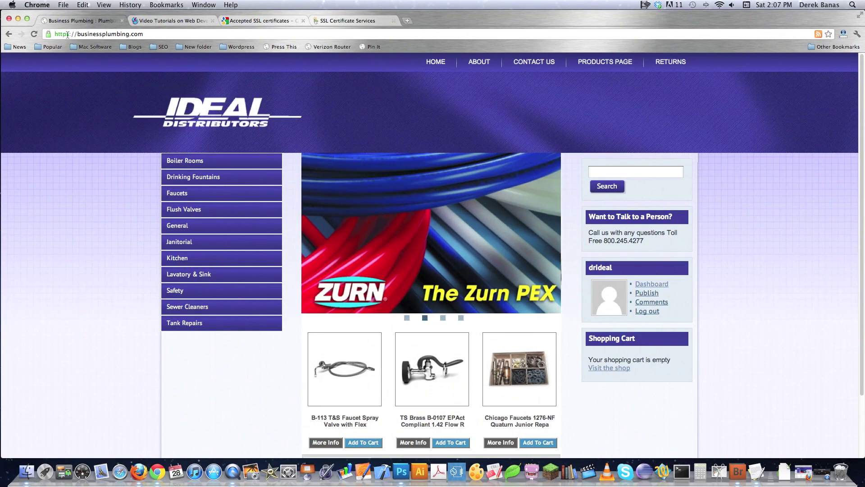
Step: Compare the Business Plumbing store with newthinktank.com, then view Google's Accepted SSL certificates help page
{"action": "left_click", "coordinate": [156, 22]}
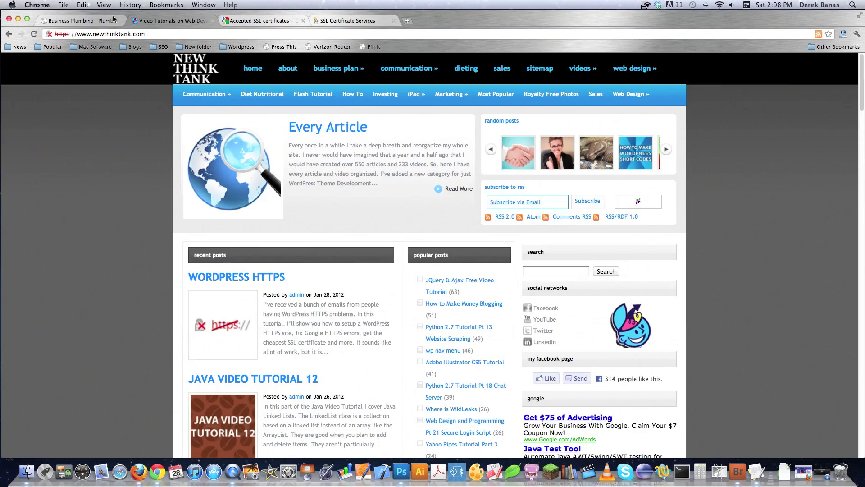
{"action": "left_click", "coordinate": [103, 22]}
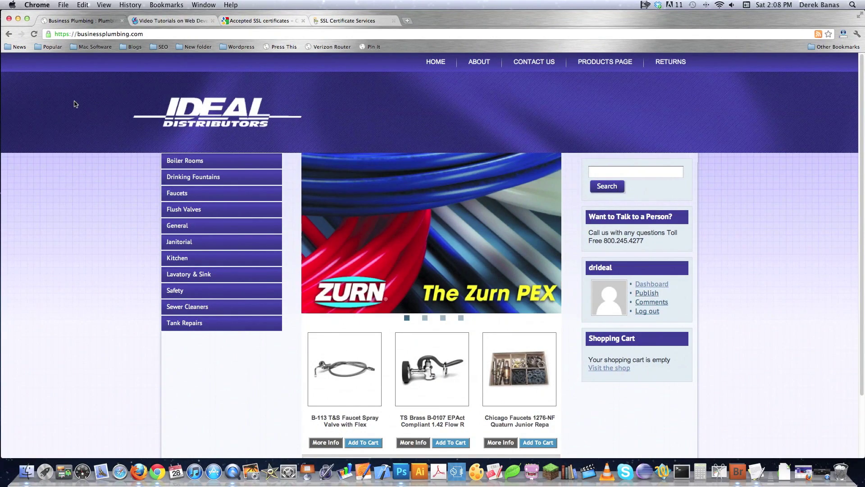
{"action": "left_click", "coordinate": [251, 22]}
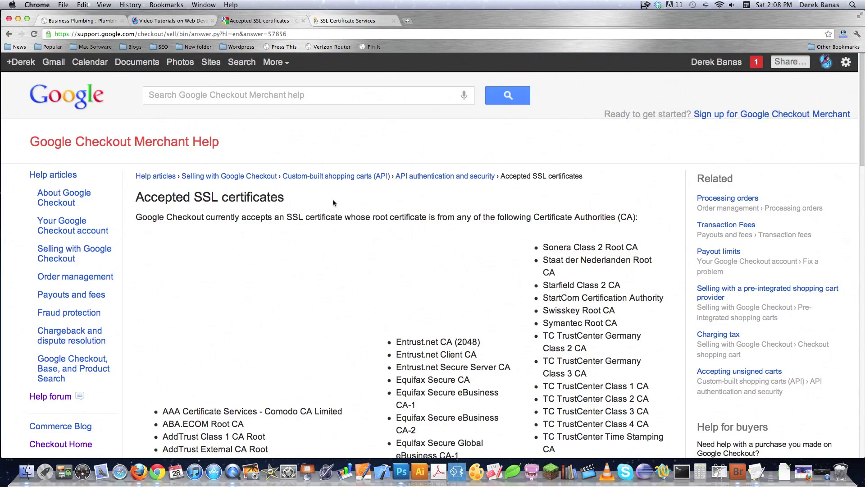
{"action": "scroll", "coordinate": [386, 266], "scroll_direction": "down", "scroll_amount": 1}
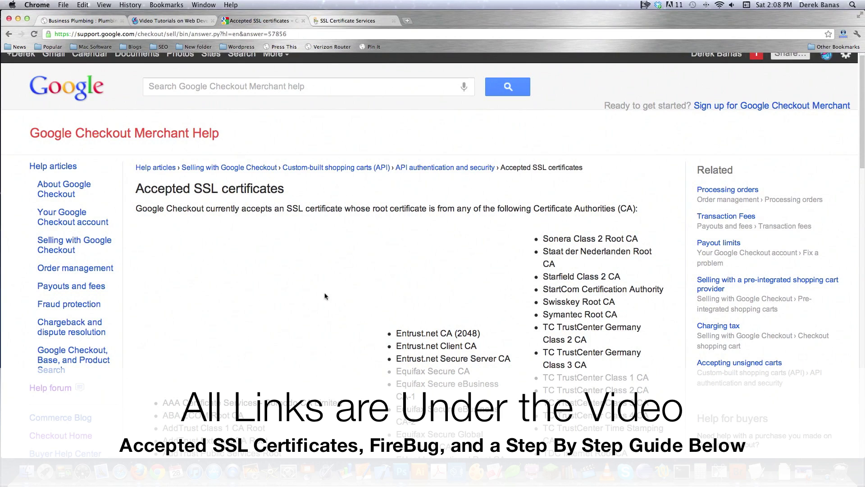
{"action": "scroll", "coordinate": [277, 298], "scroll_direction": "down", "scroll_amount": 3}
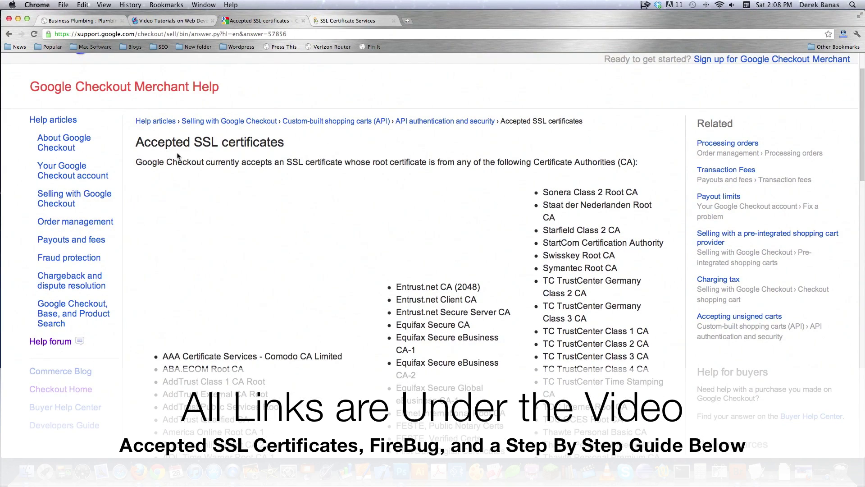
{"action": "scroll", "coordinate": [357, 198], "scroll_direction": "down", "scroll_amount": 12}
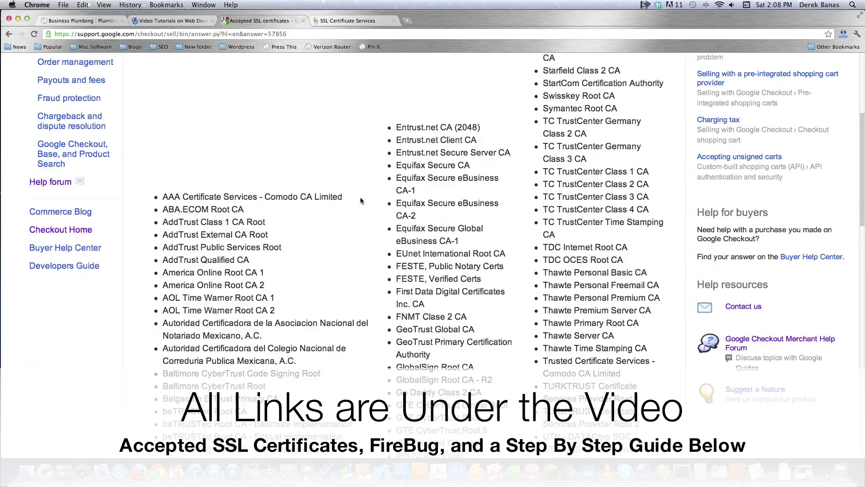
{"action": "scroll", "coordinate": [361, 198], "scroll_direction": "down", "scroll_amount": 18}
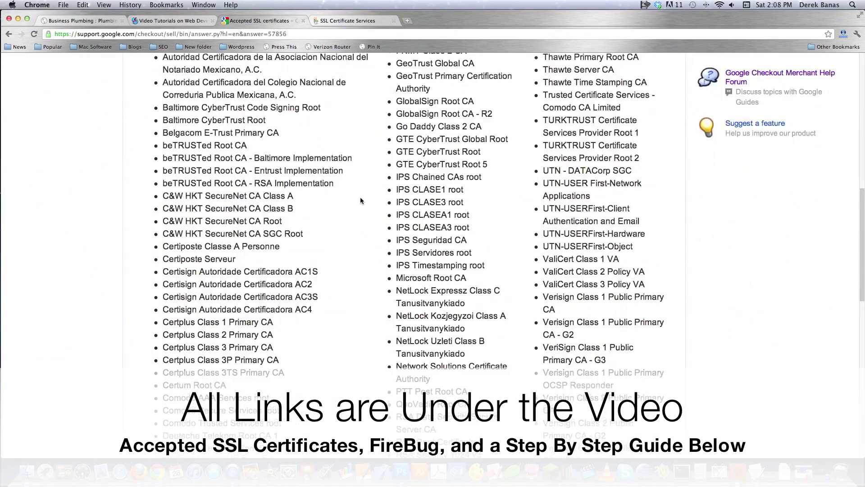
{"action": "scroll", "coordinate": [360, 197], "scroll_direction": "down", "scroll_amount": 8}
{"action": "scroll", "coordinate": [361, 198], "scroll_direction": "up", "scroll_amount": 1}
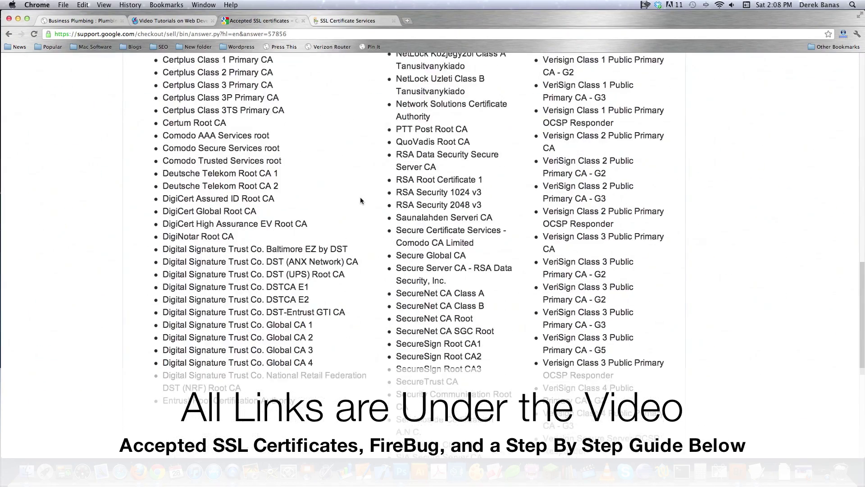
{"action": "scroll", "coordinate": [361, 198], "scroll_direction": "down", "scroll_amount": 12}
{"action": "scroll", "coordinate": [361, 197], "scroll_direction": "up", "scroll_amount": 16}
{"action": "scroll", "coordinate": [361, 201], "scroll_direction": "up", "scroll_amount": 20}
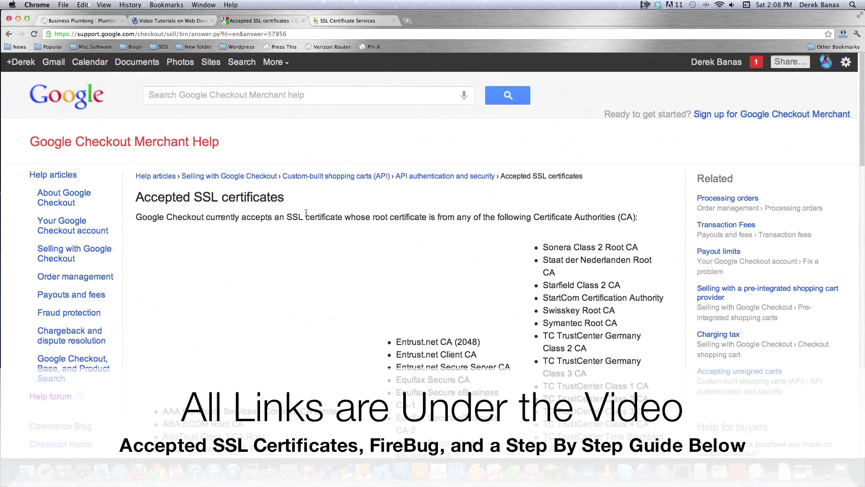
{"action": "scroll", "coordinate": [306, 214], "scroll_direction": "down", "scroll_amount": 13}
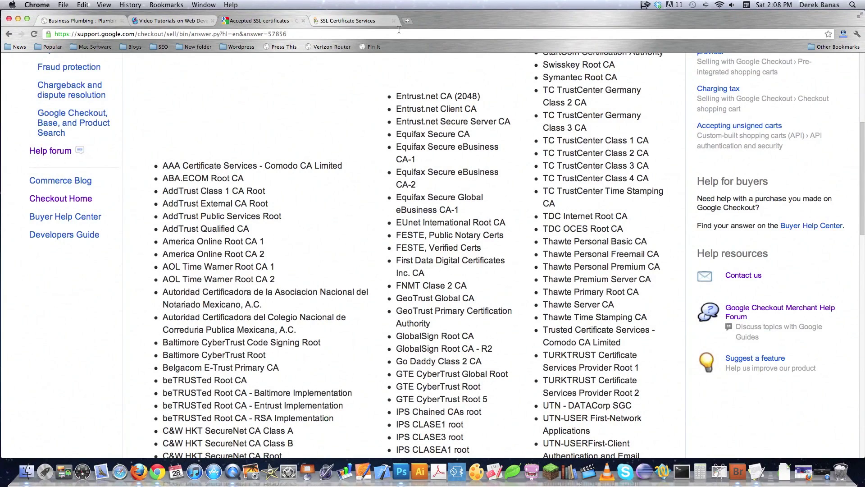
{"action": "left_click", "coordinate": [360, 21]}
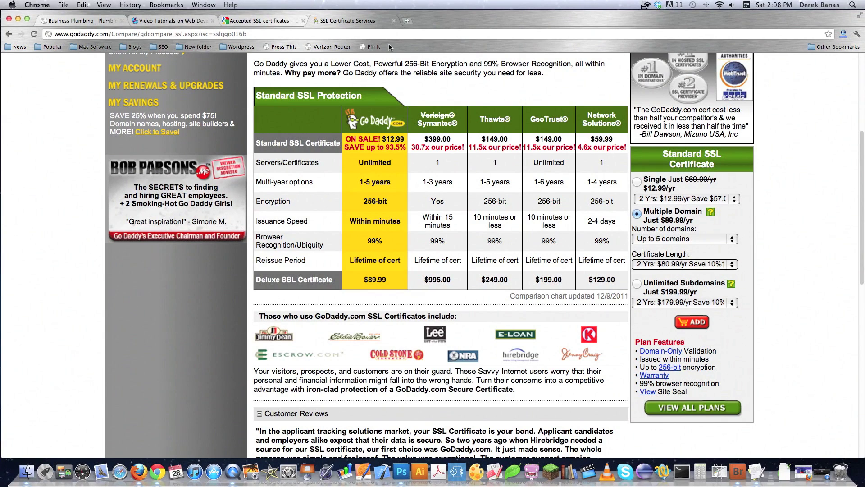
Step: Return to the Ideal Distributors store served over https at businessplumbing.com
{"action": "left_click", "coordinate": [79, 21]}
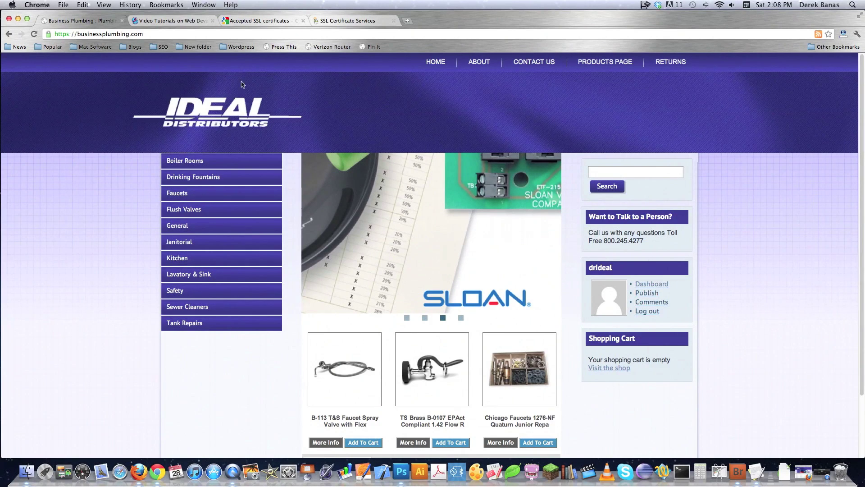
Step: Append /wp-admin to the businessplumbing.com address and load the WordPress Dashboard over https
{"action": "key", "text": "ctrl+Tab"}
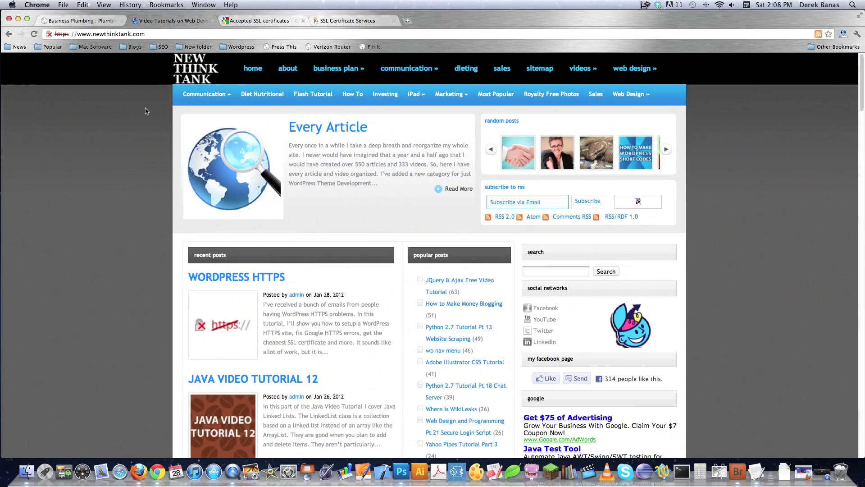
{"action": "left_click", "coordinate": [81, 21]}
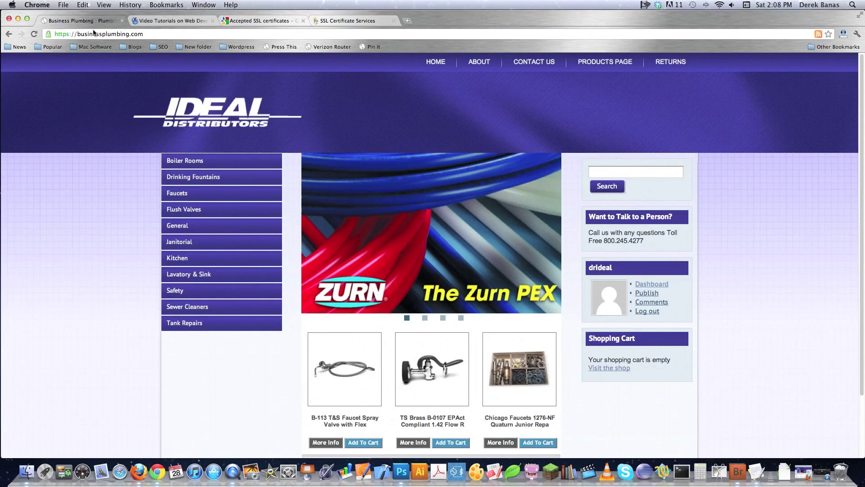
{"action": "left_click", "coordinate": [156, 35]}
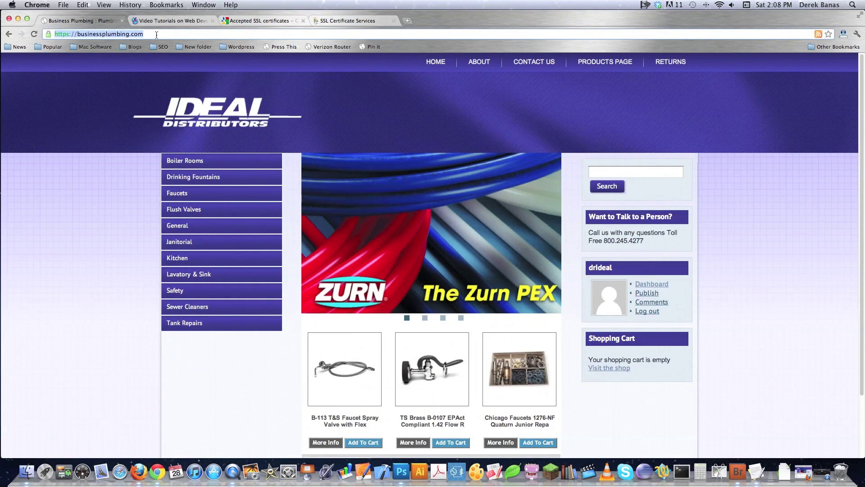
{"action": "left_click", "coordinate": [156, 35]}
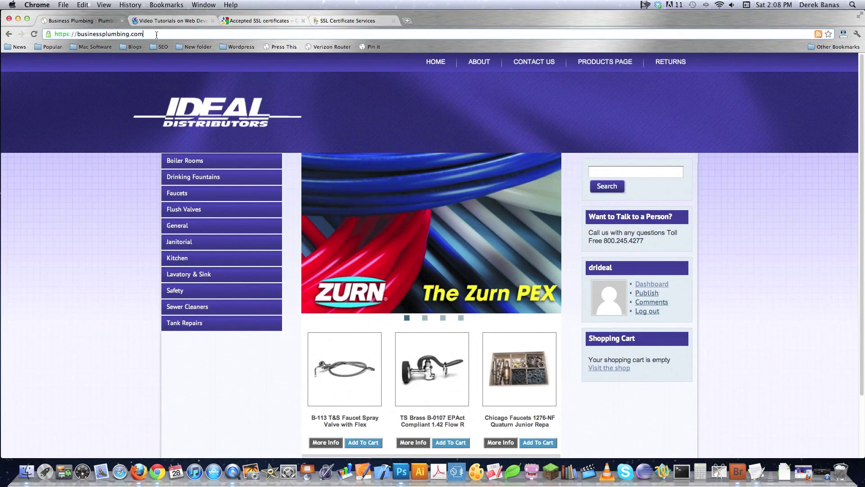
{"action": "type", "text": "/wp-admin"}
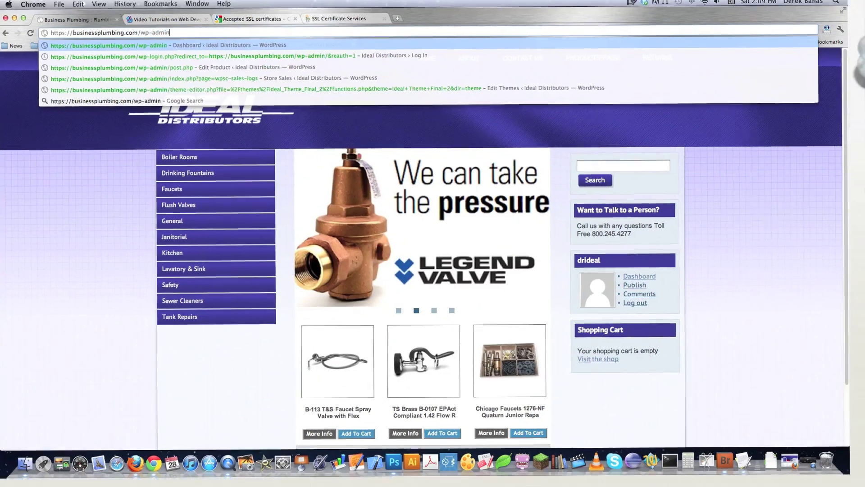
{"action": "key", "text": "Return"}
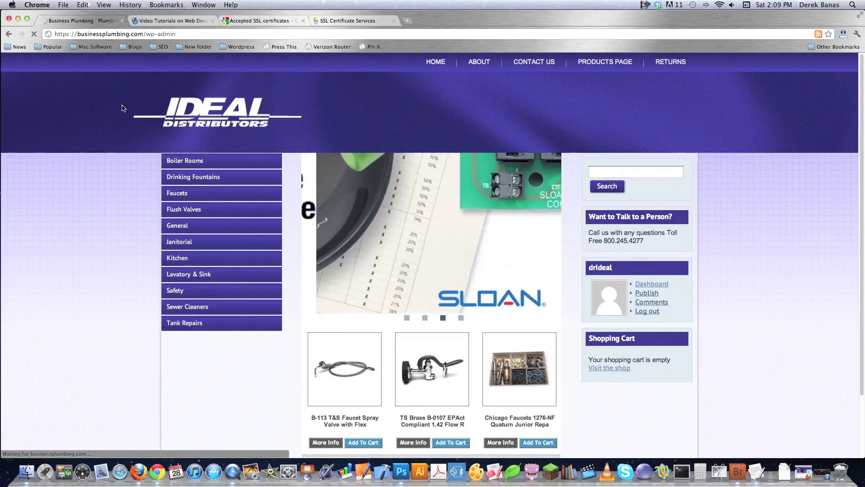
{"action": "scroll", "coordinate": [121, 114], "scroll_direction": "down", "scroll_amount": 4}
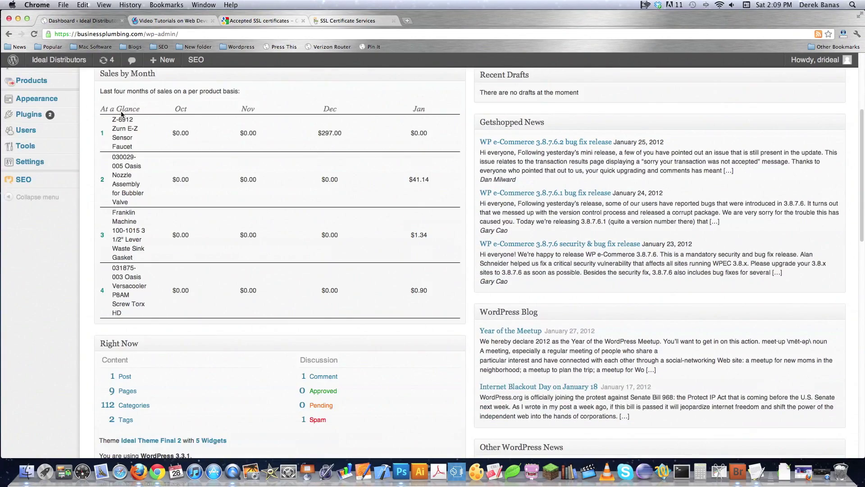
{"action": "scroll", "coordinate": [121, 114], "scroll_direction": "up", "scroll_amount": 2}
{"action": "scroll", "coordinate": [121, 112], "scroll_direction": "up", "scroll_amount": 2}
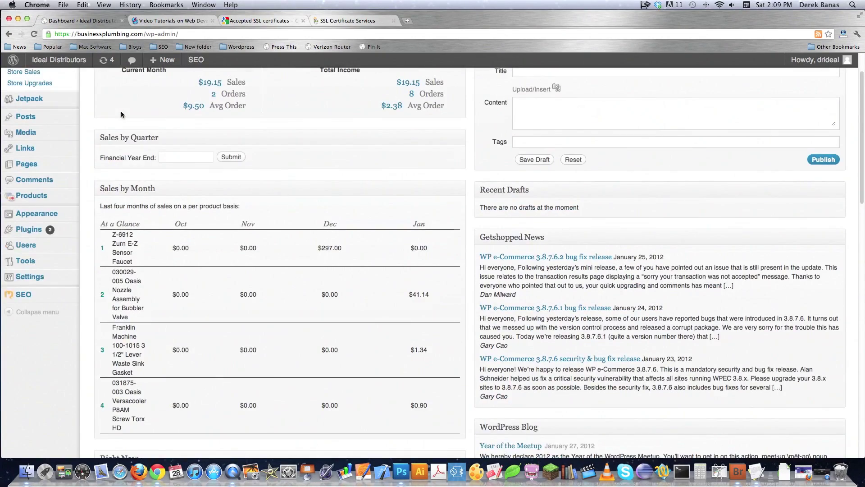
{"action": "scroll", "coordinate": [121, 113], "scroll_direction": "up", "scroll_amount": 3}
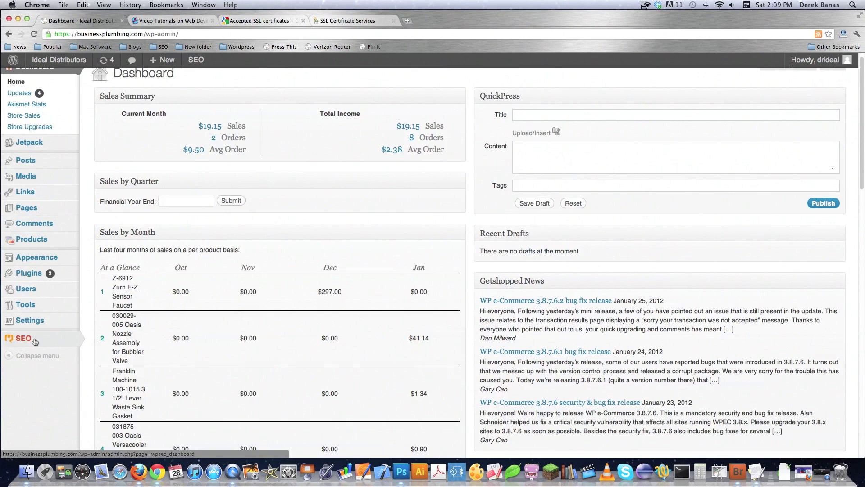
{"action": "mouse_move", "coordinate": [41, 319]}
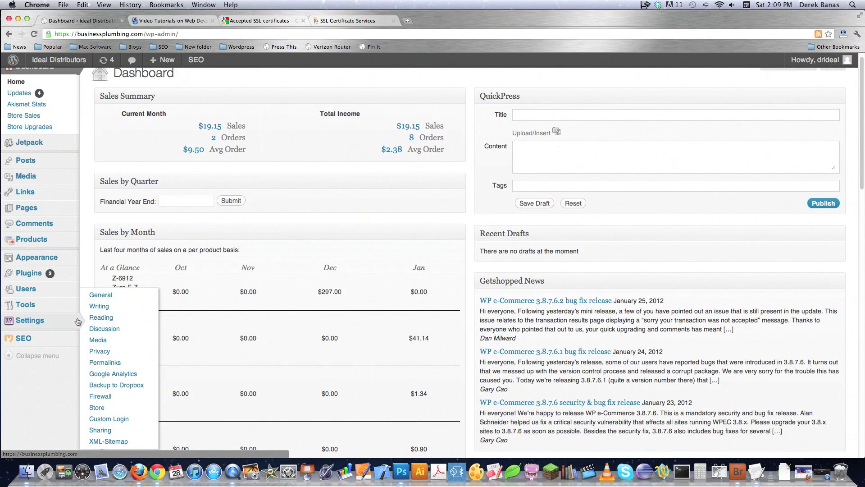
{"action": "mouse_move", "coordinate": [39, 263]}
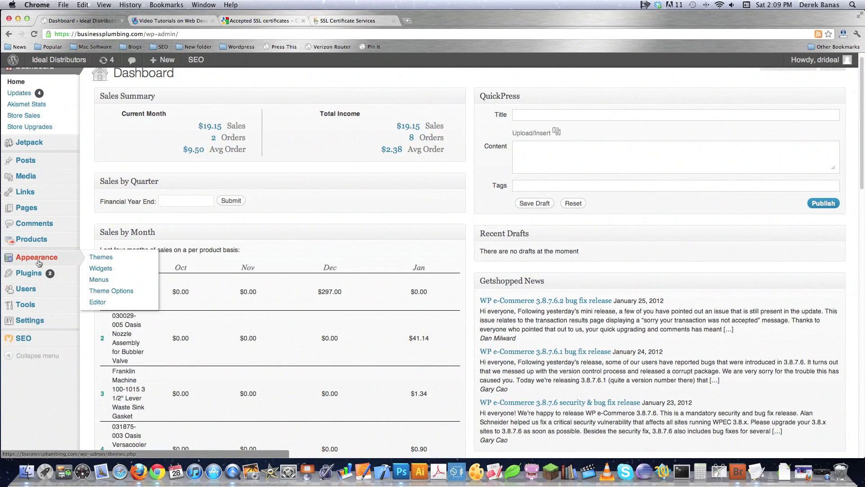
{"action": "left_click", "coordinate": [53, 323]}
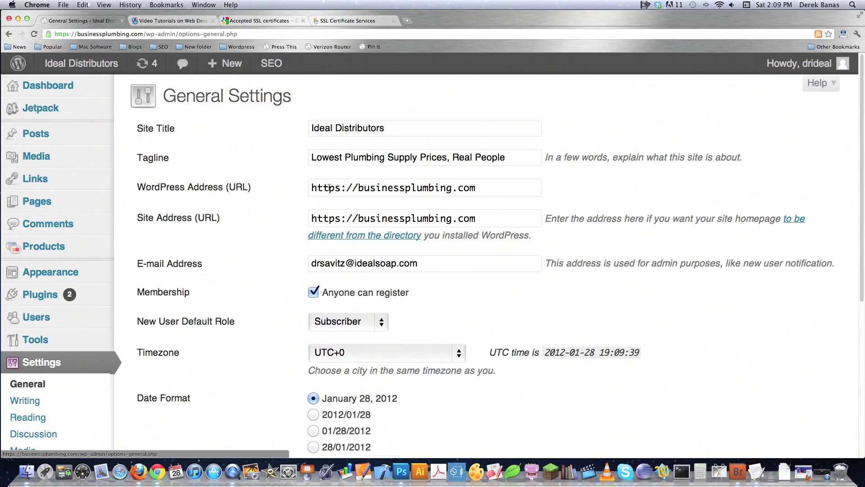
{"action": "scroll", "coordinate": [261, 197], "scroll_direction": "down", "scroll_amount": 10}
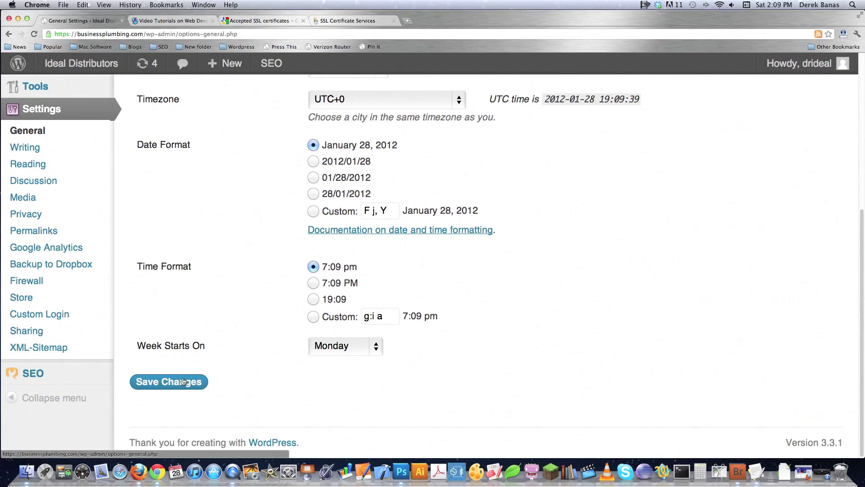
{"action": "scroll", "coordinate": [239, 252], "scroll_direction": "up", "scroll_amount": 10}
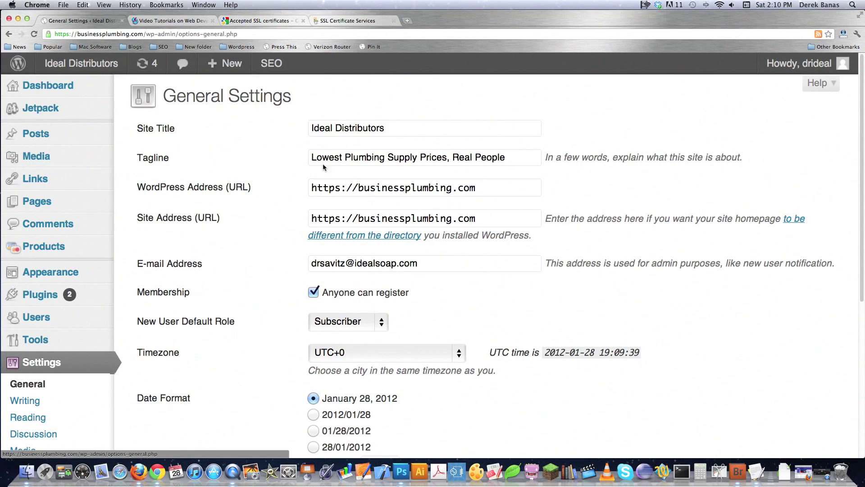
{"action": "left_click", "coordinate": [166, 20]}
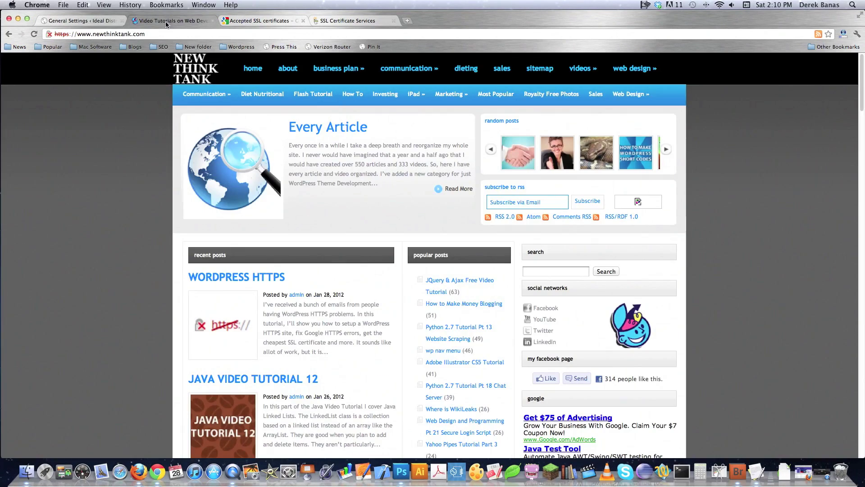
Step: Return to General Settings, then bring up Firefox's getfirebug.com downloads page for Firebug 1.9.0
{"action": "left_click", "coordinate": [81, 20]}
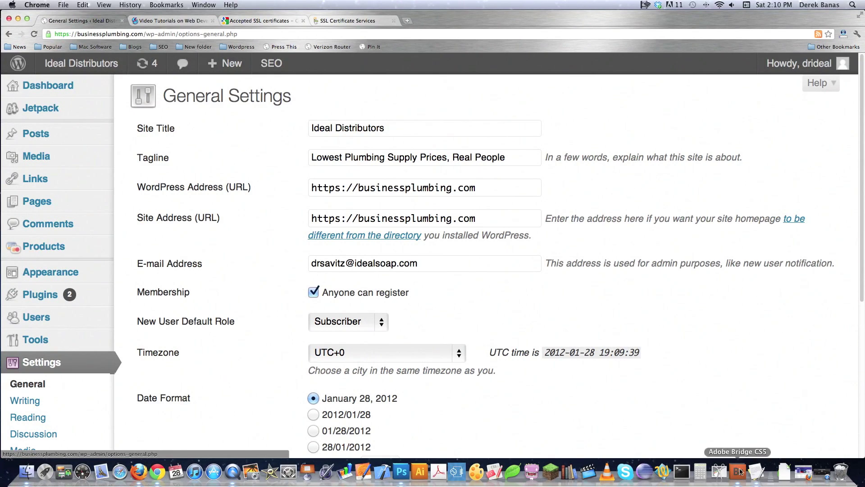
{"action": "left_click", "coordinate": [138, 471]}
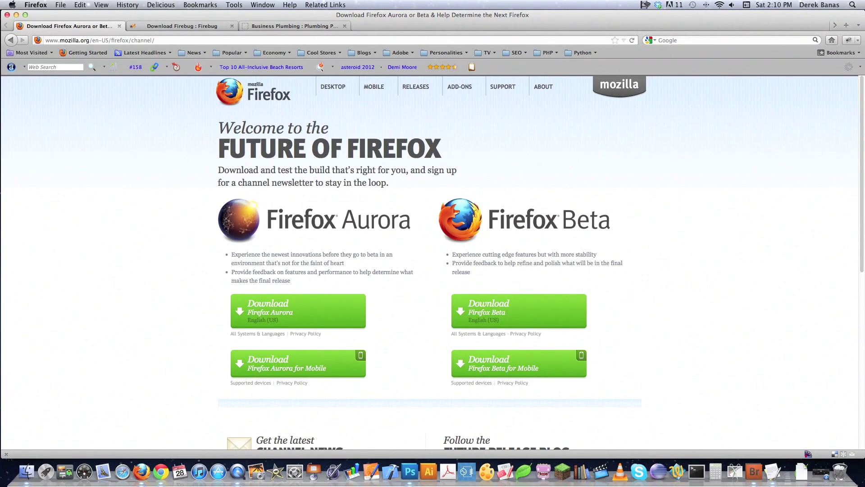
{"action": "left_click", "coordinate": [180, 26]}
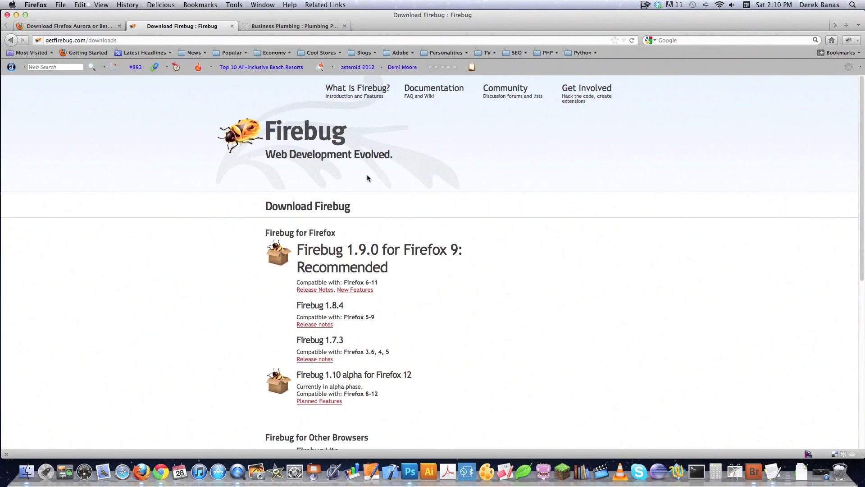
Step: Search Firefox's Add-ons manager for 'firebug'
{"action": "left_click", "coordinate": [232, 5]}
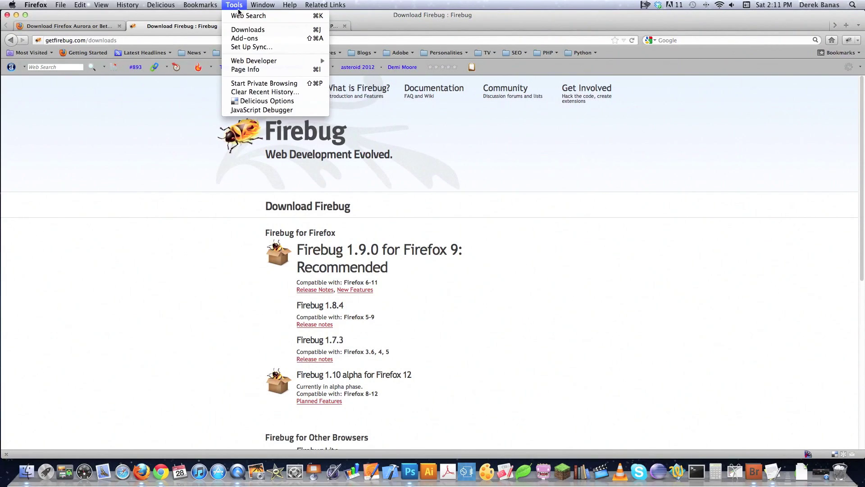
{"action": "left_click", "coordinate": [251, 37]}
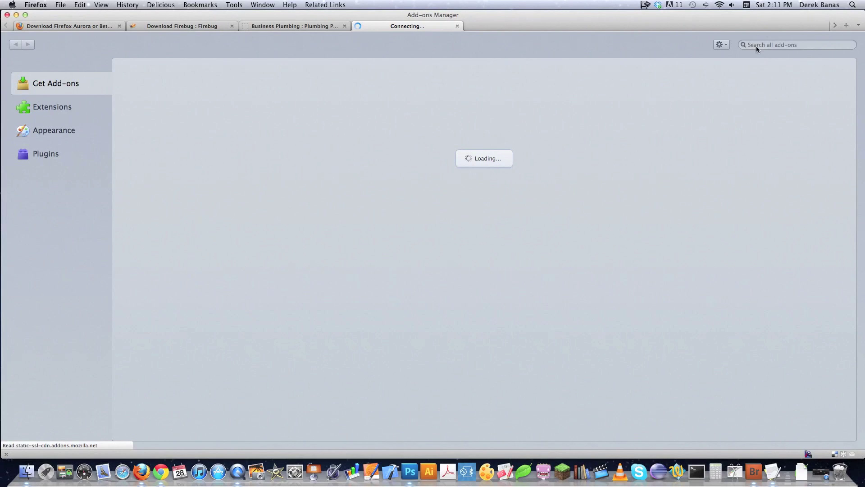
{"action": "left_click", "coordinate": [757, 45]}
{"action": "type", "text": "f"}
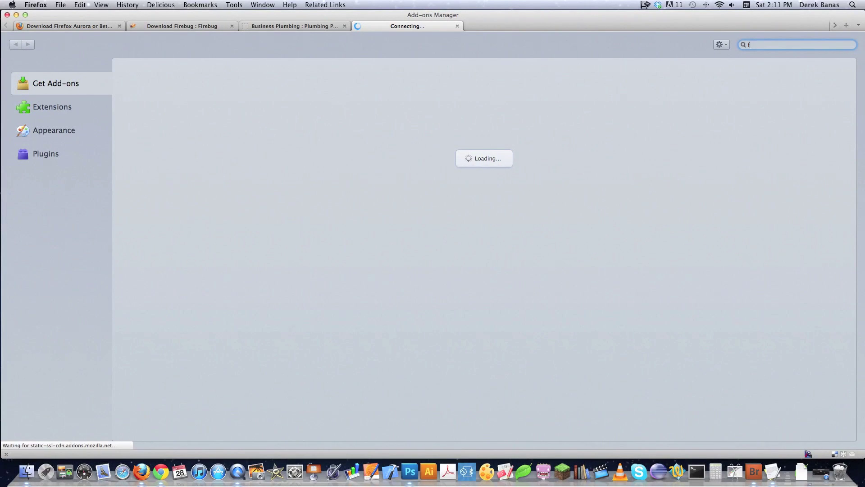
{"action": "type", "text": "irebug"}
{"action": "key", "text": "Return"}
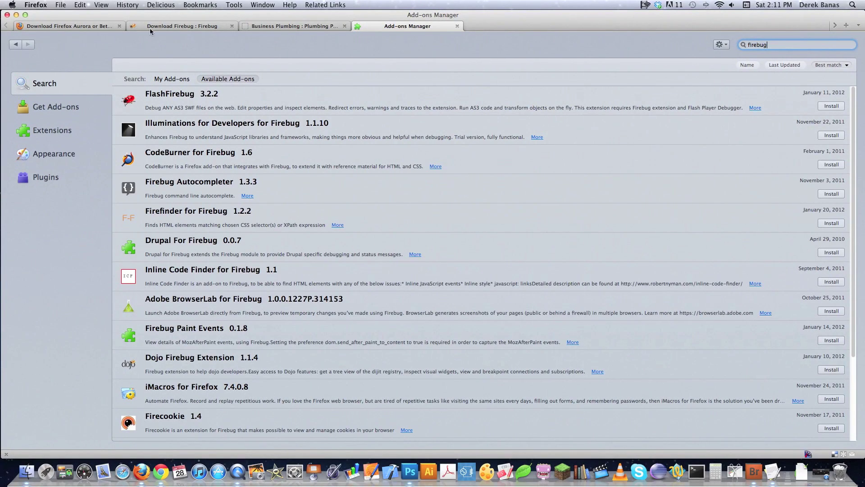
Step: Confirm Firebug 1.9.0 is installed and list the Firebug add-ons available to install
{"action": "left_click", "coordinate": [170, 80]}
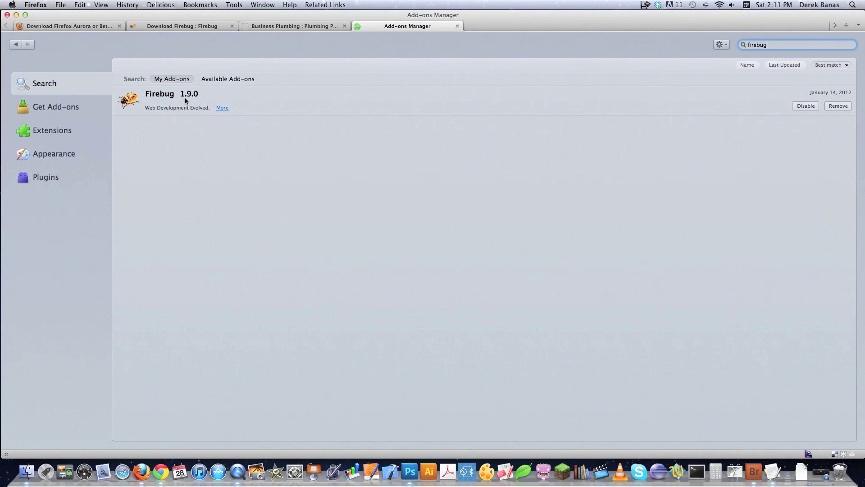
{"action": "key", "text": "super+plus"}
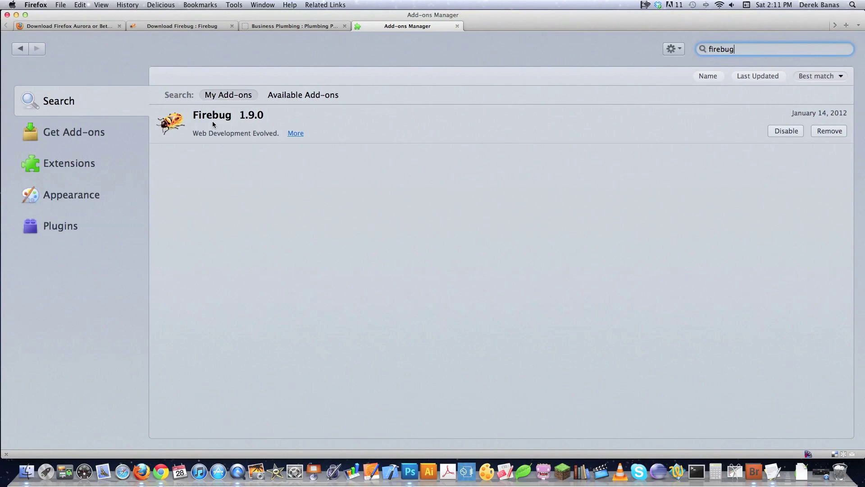
{"action": "left_click", "coordinate": [317, 98]}
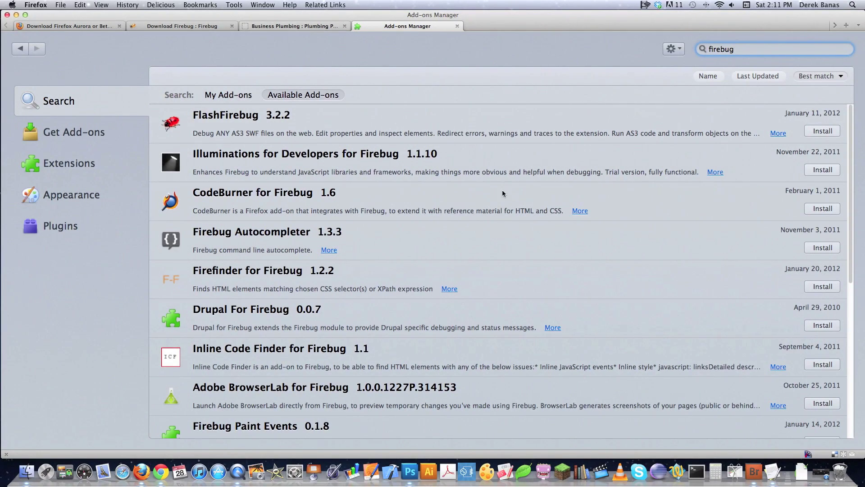
{"action": "key", "text": "ctrl+shift+Tab"}
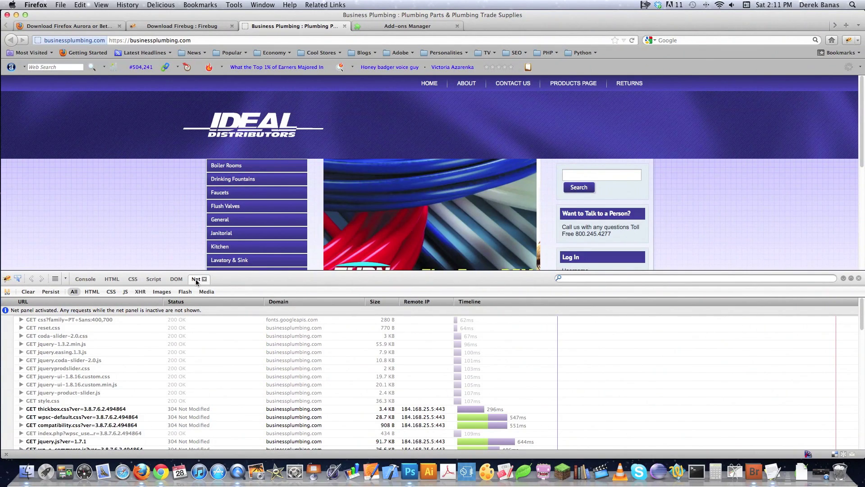
Step: Zoom in and reload the Business Plumbing page so Firebug's Net panel logs every request
{"action": "key", "text": "super+plus"}
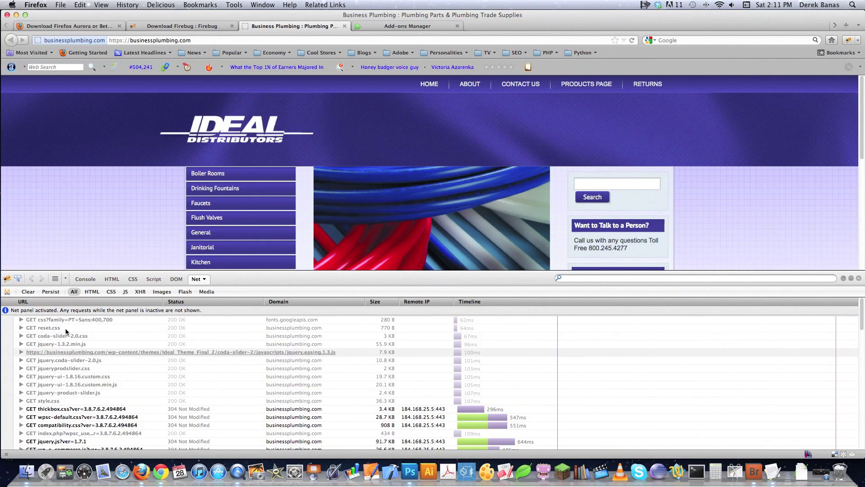
{"action": "left_click", "coordinate": [632, 40]}
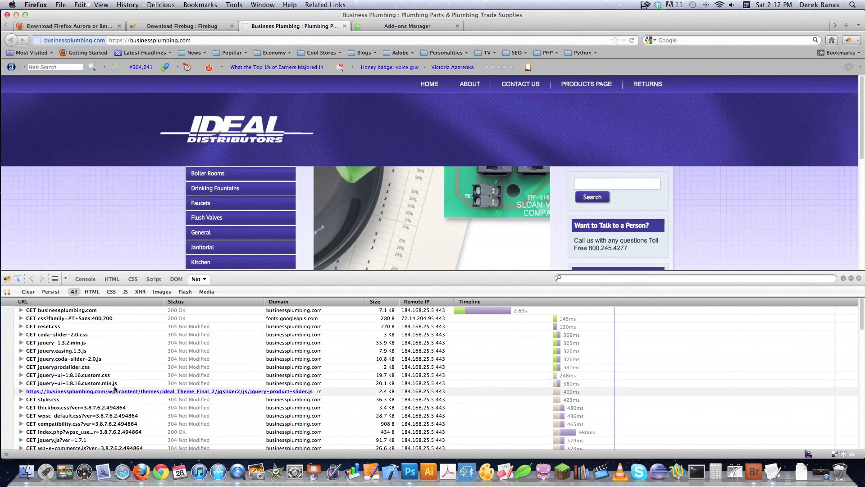
{"action": "scroll", "coordinate": [155, 387], "scroll_direction": "down", "scroll_amount": 4}
{"action": "scroll", "coordinate": [155, 385], "scroll_direction": "down", "scroll_amount": 15}
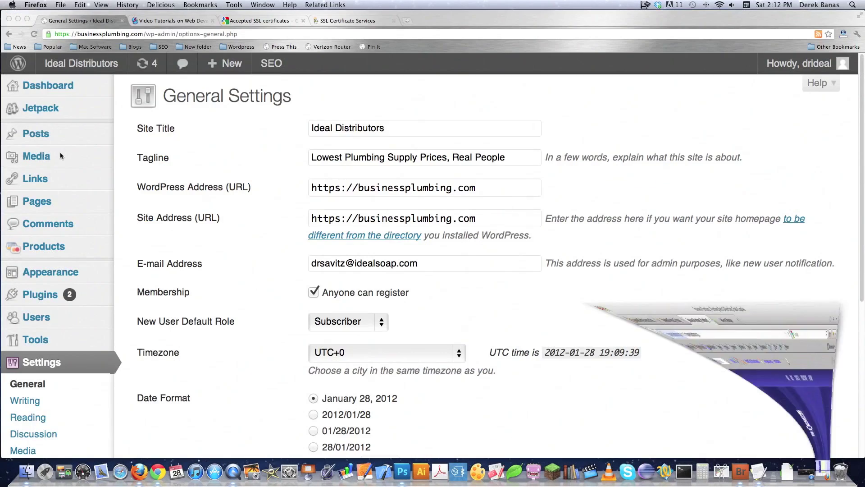
Step: Open the page source of newthinktank.com via View > Developer > View Source
{"action": "left_click", "coordinate": [244, 127]}
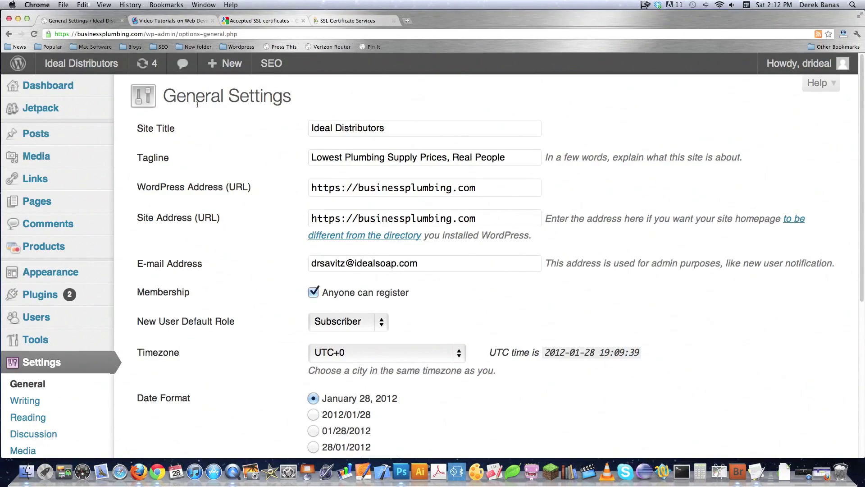
{"action": "left_click", "coordinate": [169, 23]}
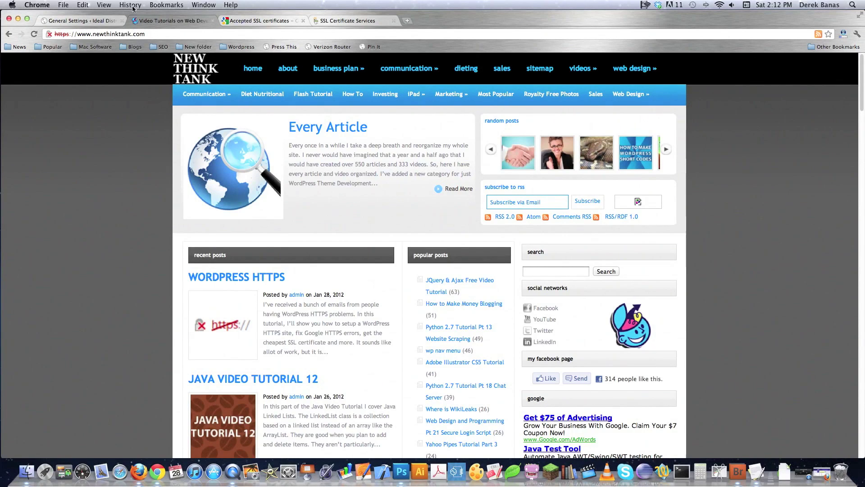
{"action": "left_click", "coordinate": [107, 5]}
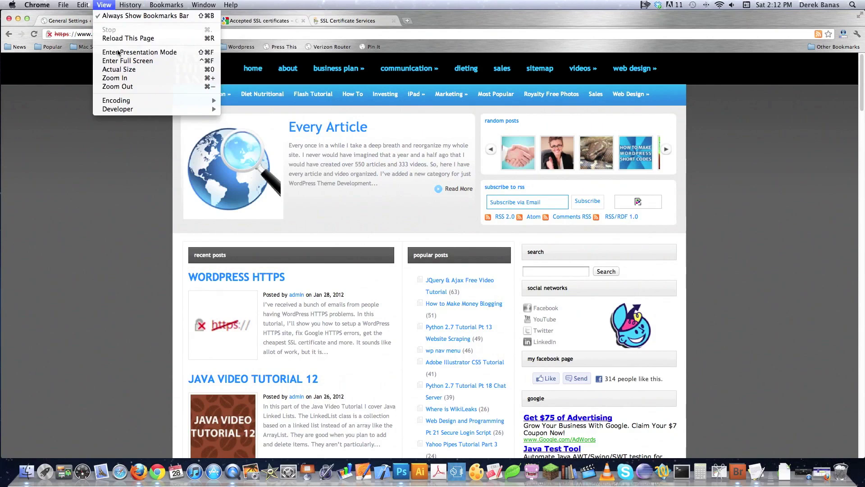
{"action": "mouse_move", "coordinate": [135, 109]}
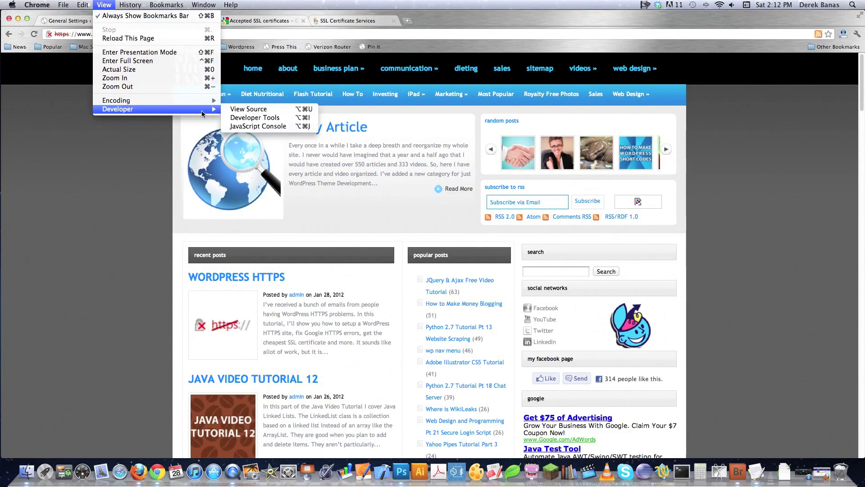
{"action": "left_click", "coordinate": [243, 112]}
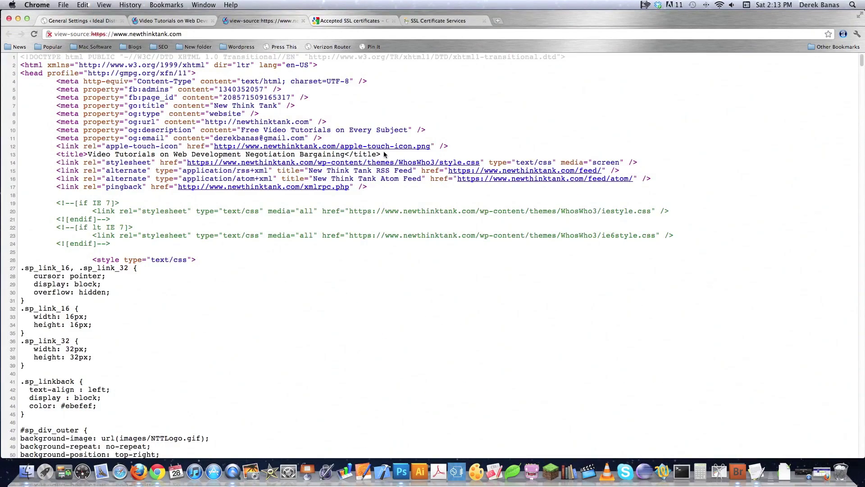
{"action": "scroll", "coordinate": [250, 104], "scroll_direction": "down", "scroll_amount": 10}
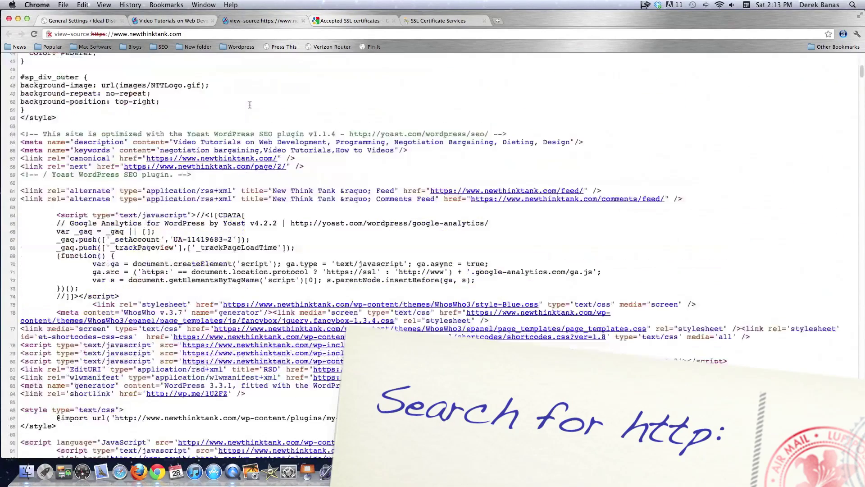
{"action": "scroll", "coordinate": [768, 80], "scroll_direction": "up", "scroll_amount": 10}
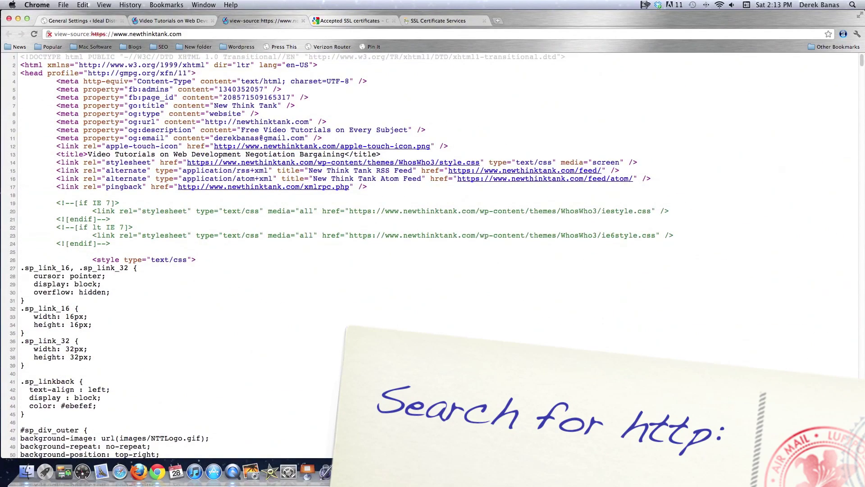
Step: Search the source for 'http:' and step through the 33 matches to spot insecure links
{"action": "key", "text": "super+f"}
{"action": "type", "text": "http:"}
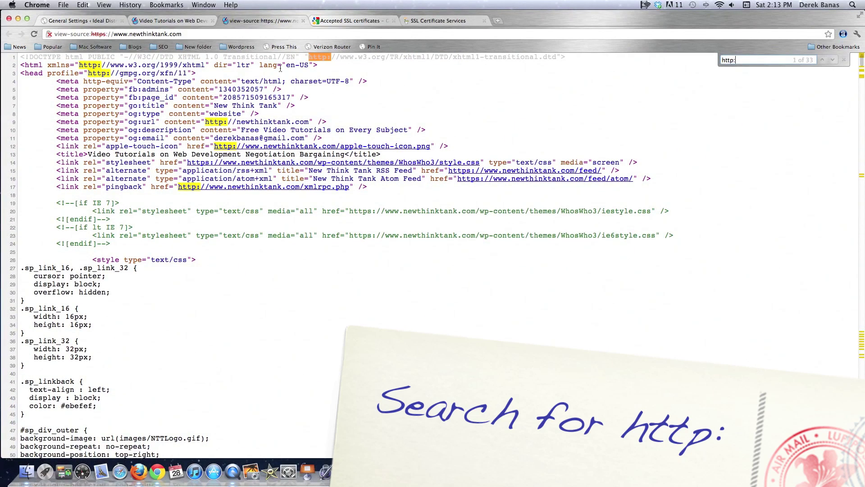
{"action": "left_click", "coordinate": [833, 61]}
{"action": "left_click", "coordinate": [833, 61]}
{"action": "left_click", "coordinate": [833, 61]}
{"action": "left_click", "coordinate": [834, 61]}
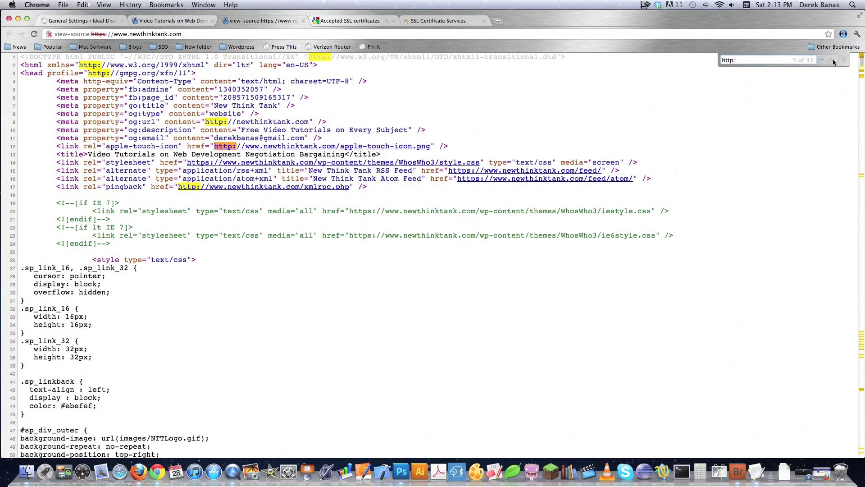
{"action": "left_click", "coordinate": [833, 61]}
{"action": "left_click", "coordinate": [834, 61]}
{"action": "left_click", "coordinate": [833, 61]}
{"action": "left_click", "coordinate": [833, 60]}
{"action": "left_click", "coordinate": [834, 60]}
{"action": "left_click", "coordinate": [833, 61]}
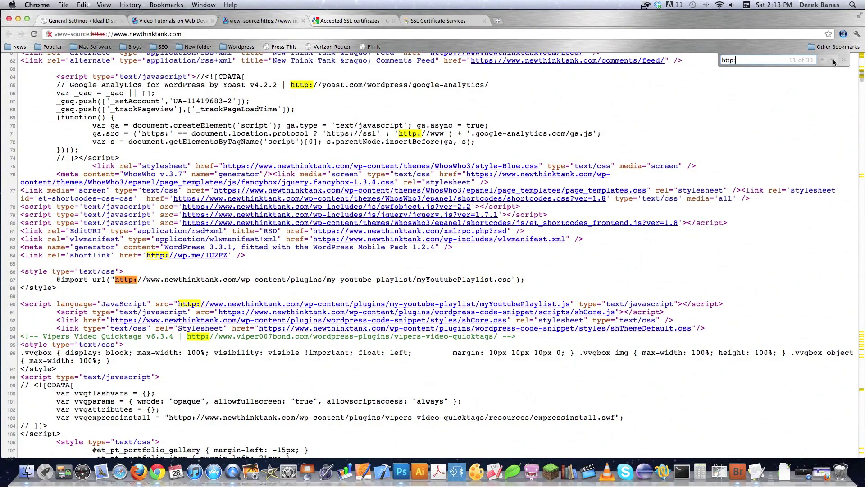
{"action": "left_click", "coordinate": [833, 60]}
{"action": "left_click", "coordinate": [833, 60]}
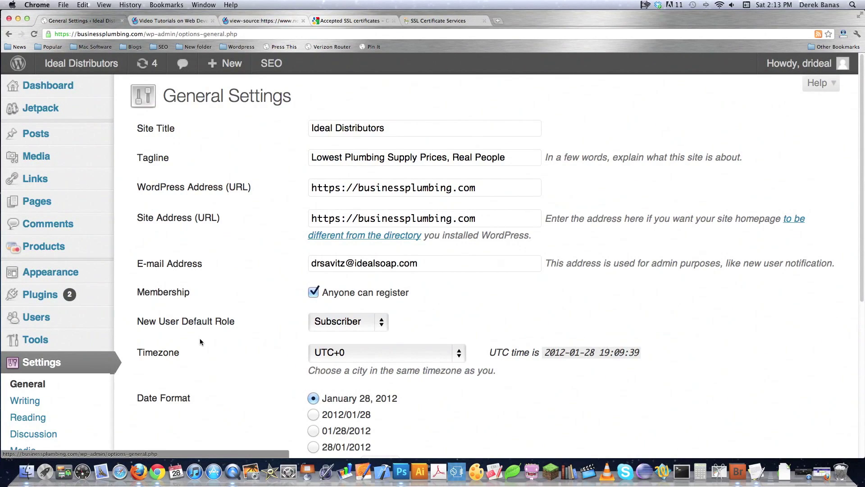
Step: Open the theme editor's Main Index Template and search it for 'http:'
{"action": "scroll", "coordinate": [240, 334], "scroll_direction": "down", "scroll_amount": 5}
{"action": "mouse_move", "coordinate": [115, 165]}
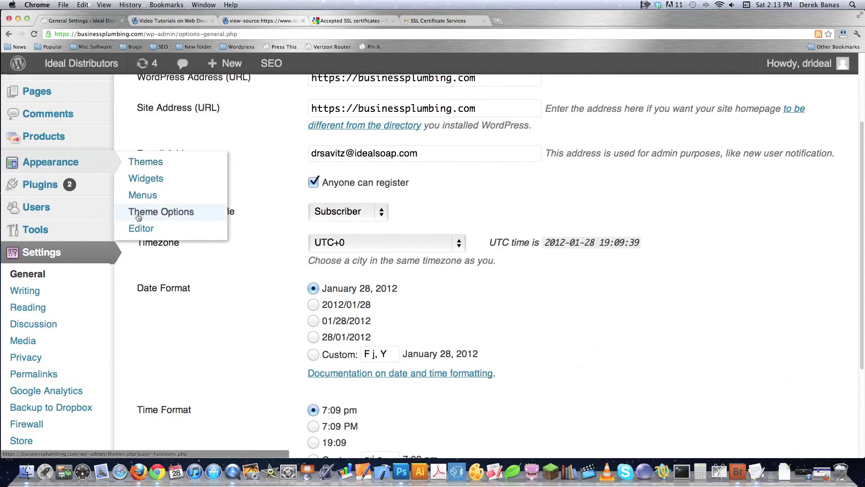
{"action": "left_click", "coordinate": [139, 228]}
{"action": "scroll", "coordinate": [806, 264], "scroll_direction": "down", "scroll_amount": 9}
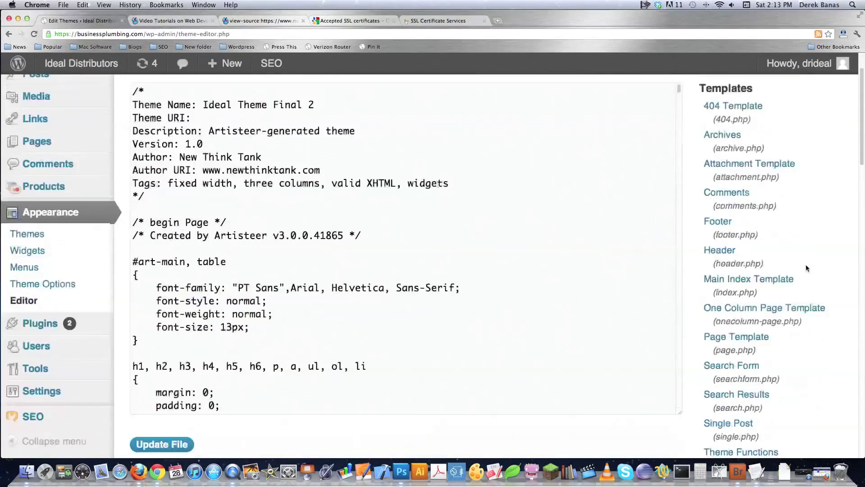
{"action": "left_click", "coordinate": [737, 136]}
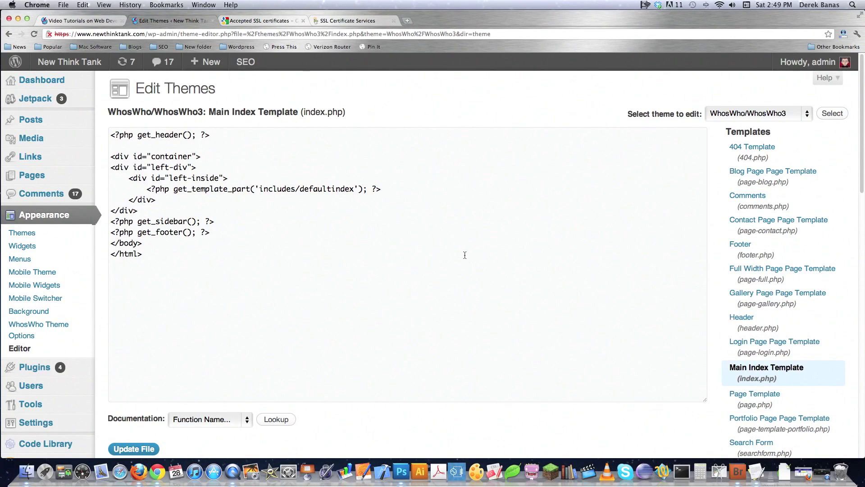
{"action": "key", "text": "super+f"}
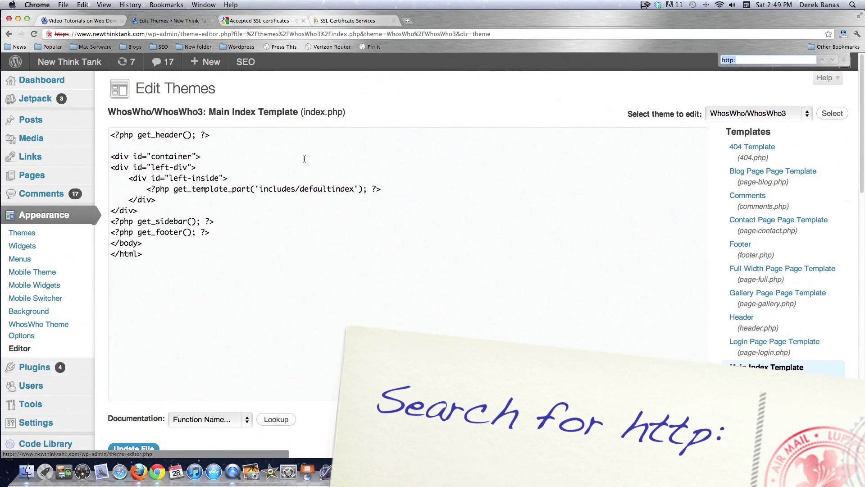
Step: Load the WhosWho3 Header template (header.php) and scroll through its http: links
{"action": "left_click", "coordinate": [743, 318]}
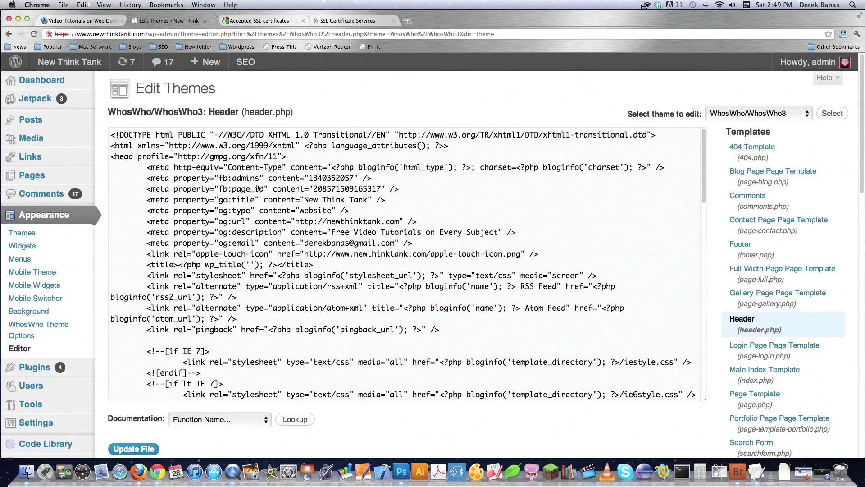
{"action": "scroll", "coordinate": [405, 304], "scroll_direction": "down", "scroll_amount": 1}
{"action": "scroll", "coordinate": [406, 305], "scroll_direction": "down", "scroll_amount": 10}
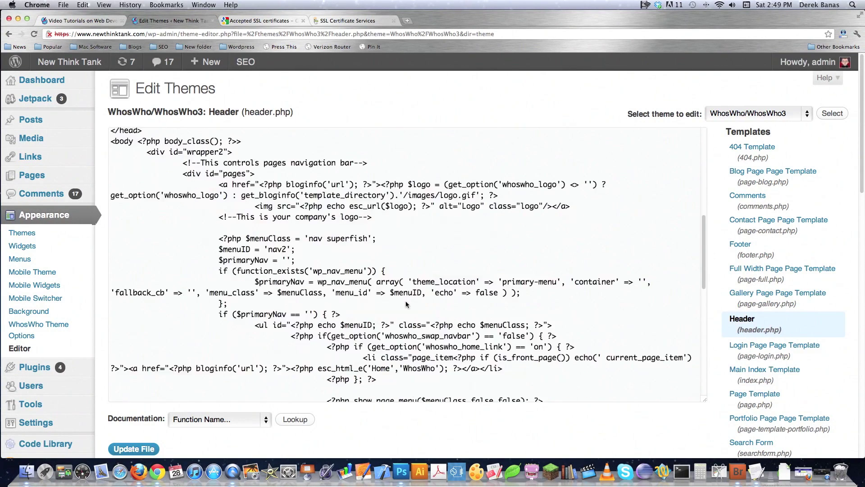
{"action": "scroll", "coordinate": [406, 305], "scroll_direction": "up", "scroll_amount": 12}
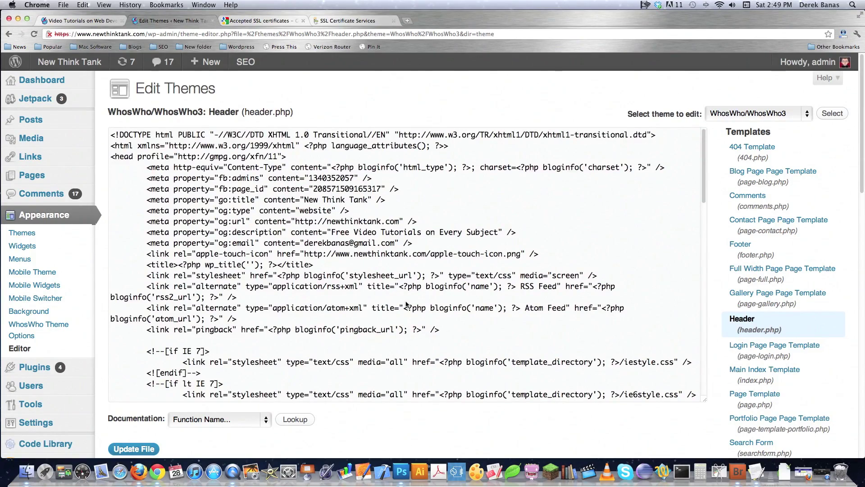